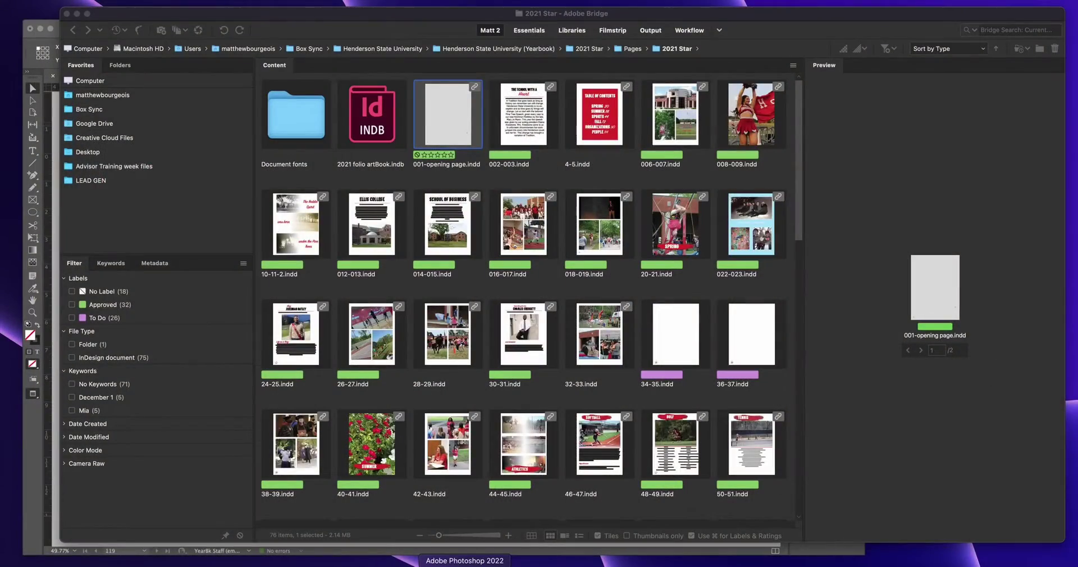
Step: Bring the Bridge window in front of InDesign and nudge it slightly into place
click(595, 19)
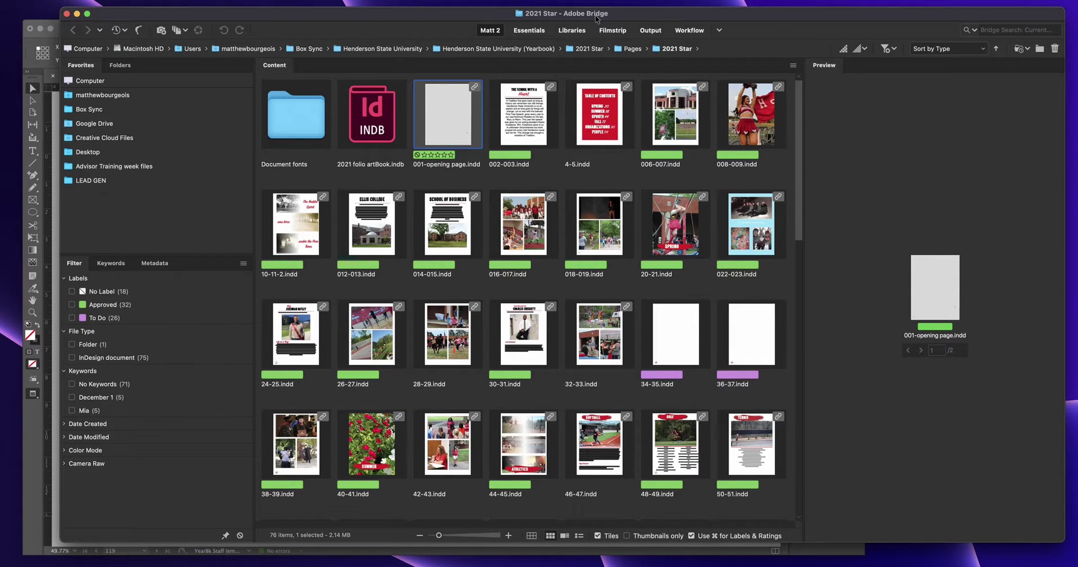
drag(596, 19, 599, 23)
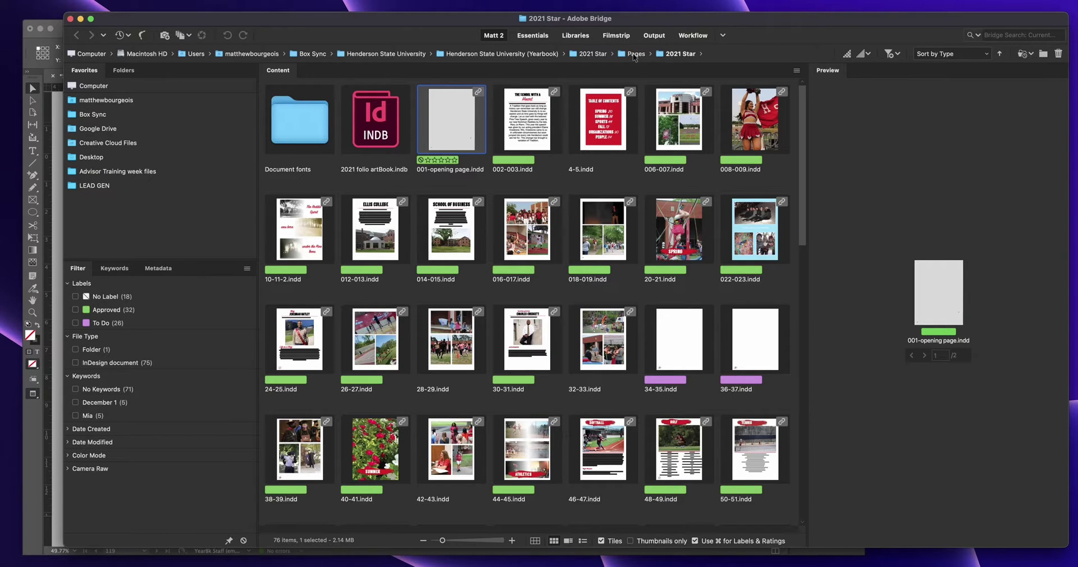
Step: Open the 2021 Star folder from Pages and preview both pages of the 88-89.indd spread
click(634, 54)
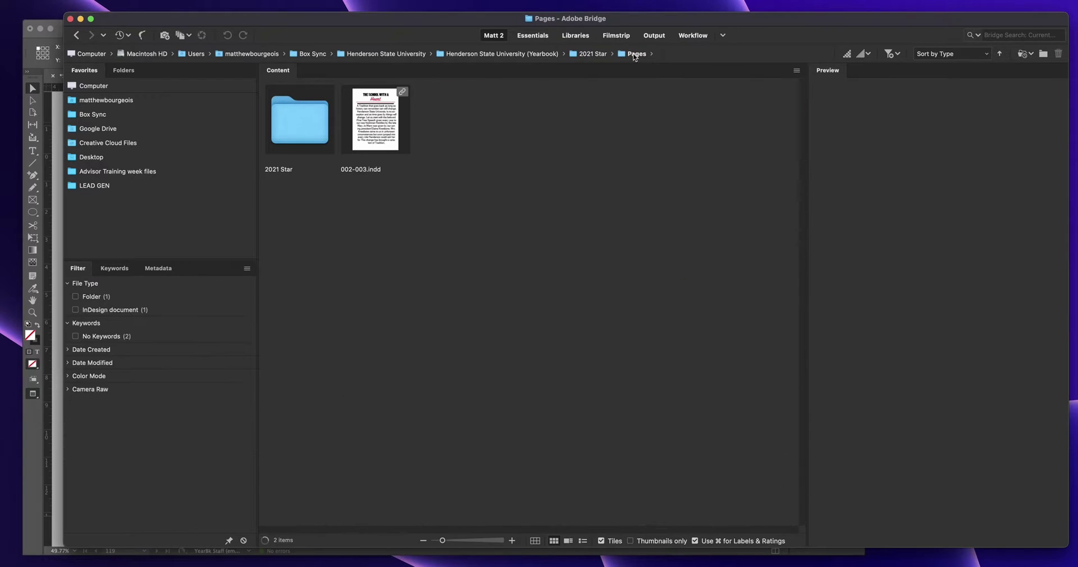
double_click(302, 120)
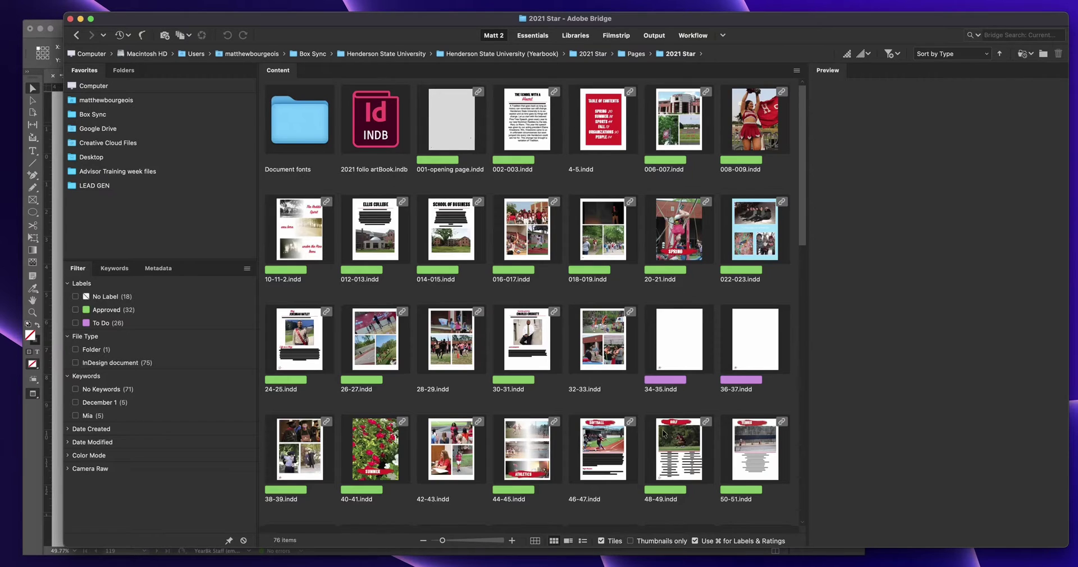
scroll(664, 433, down, 15)
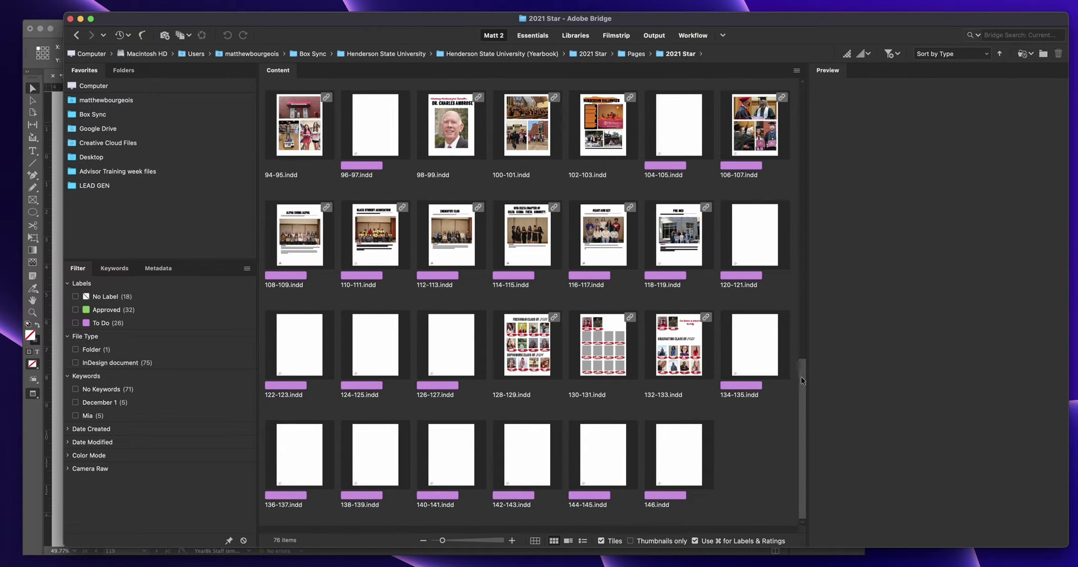
drag(807, 376, 806, 291)
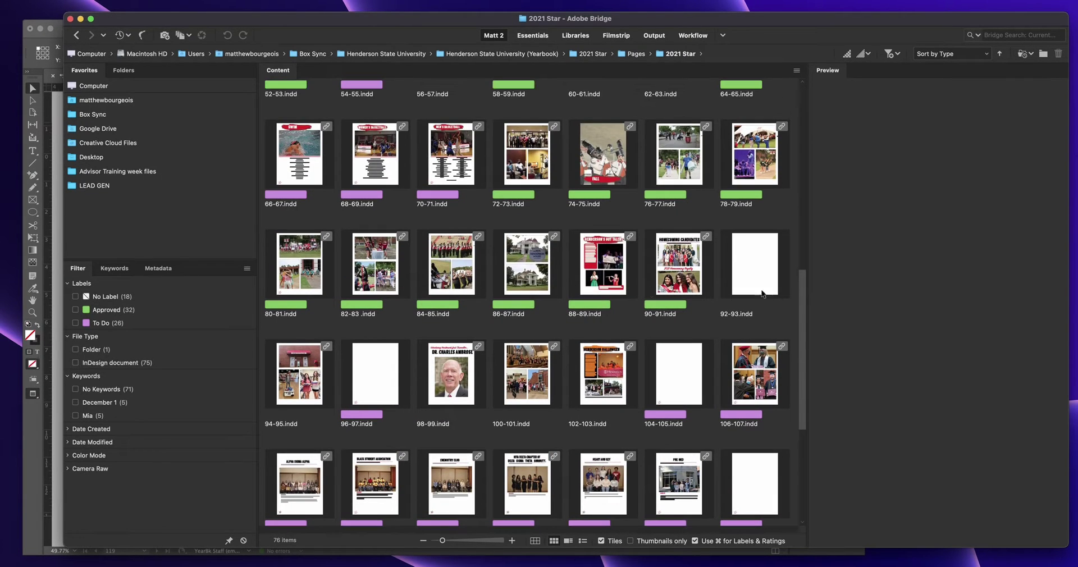
click(602, 271)
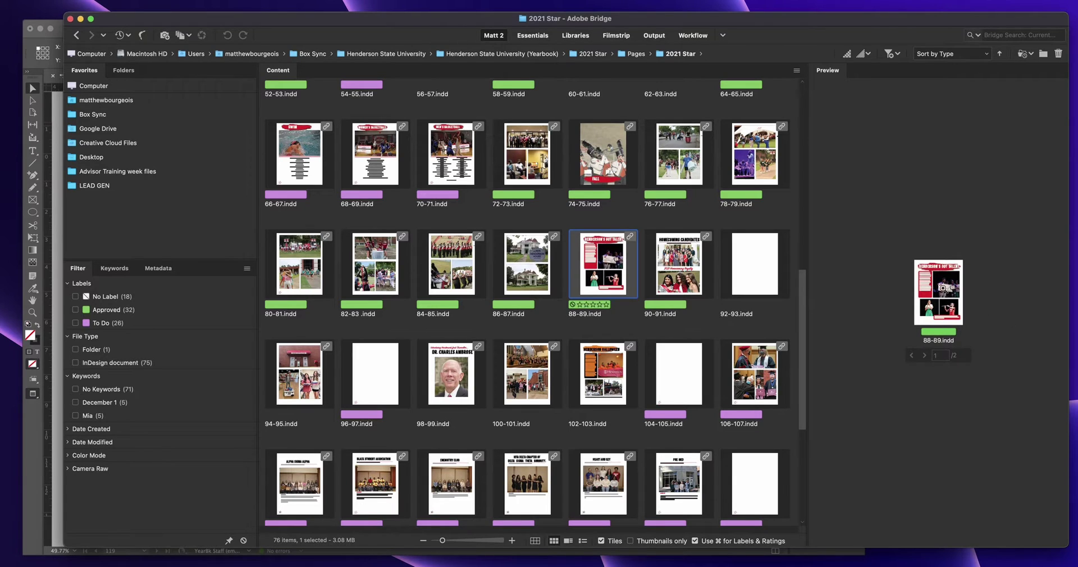
click(924, 356)
click(910, 355)
Step: Preview the 84-85.indd and 80-81.indd spreads, then the 46-47.indd softball spread
click(453, 261)
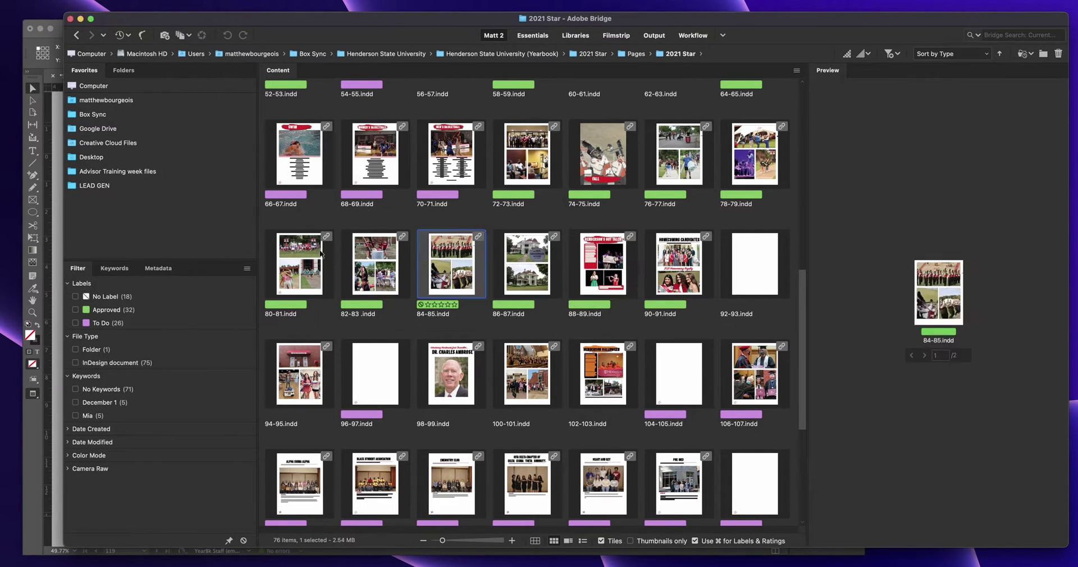
click(310, 257)
scroll(482, 260, up, 10)
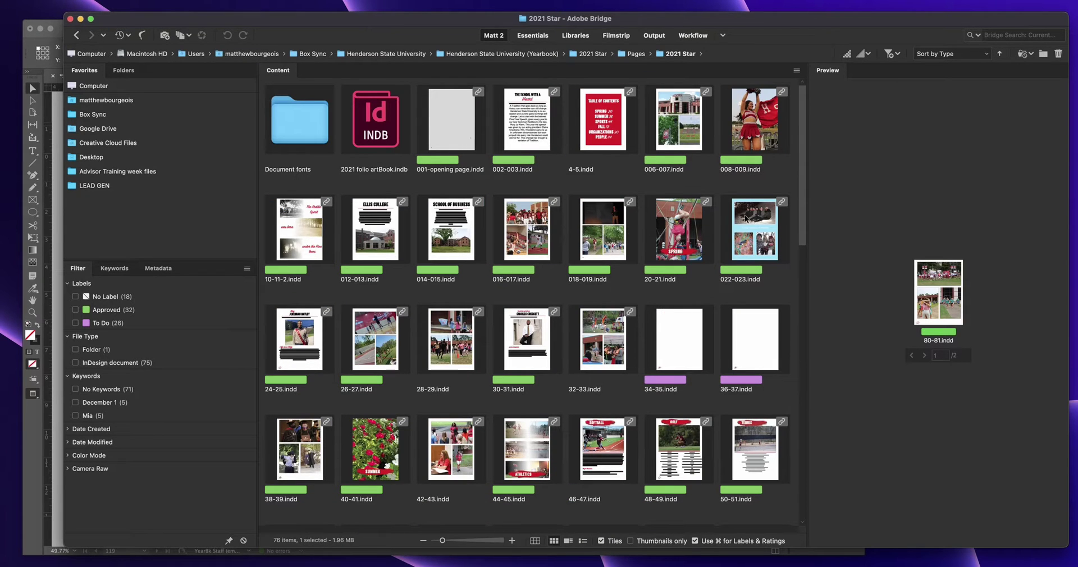
drag(802, 156, 796, 186)
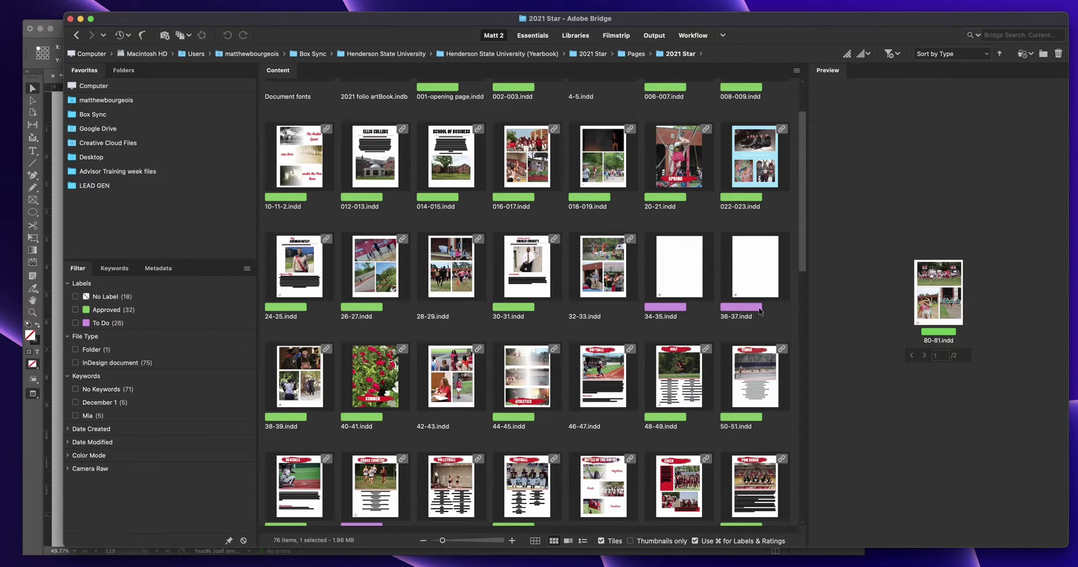
scroll(565, 318, down, 3)
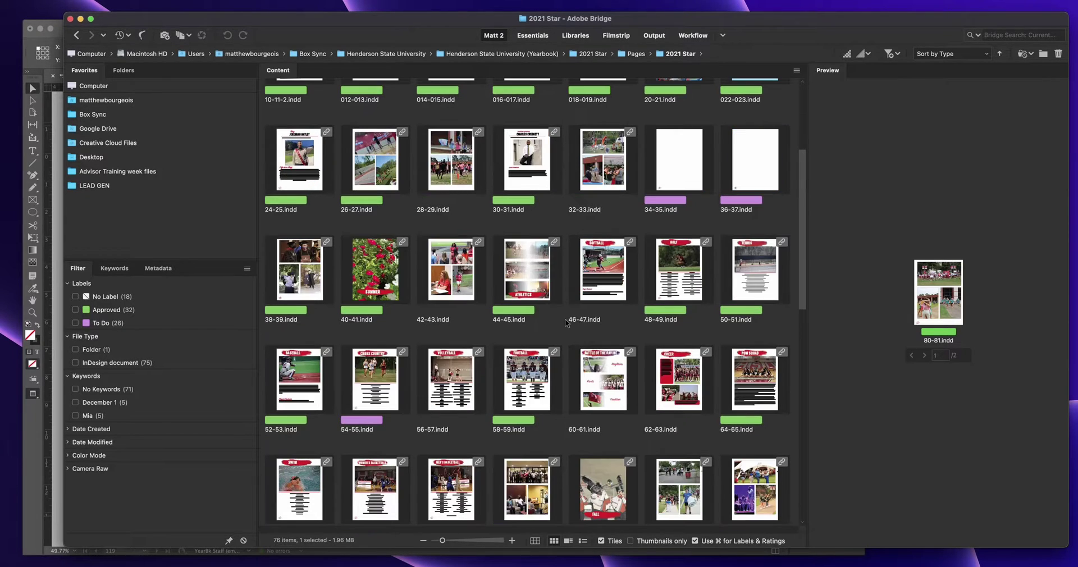
scroll(802, 227, down, 2)
scroll(794, 235, up, 2)
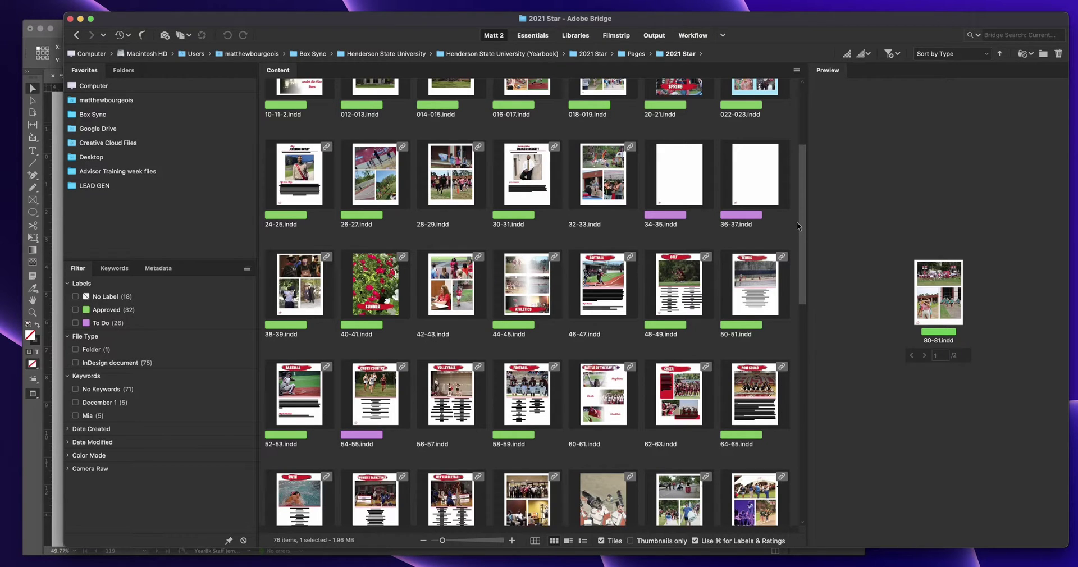
click(604, 292)
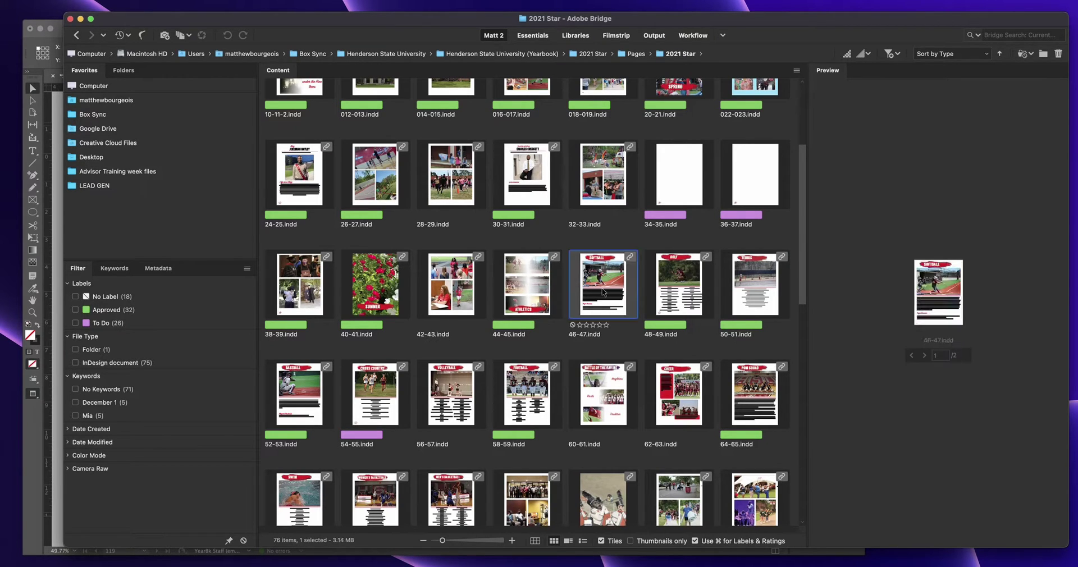
Step: Check the Label options for 46-47.indd and close the menu without applying a label
right_click(604, 292)
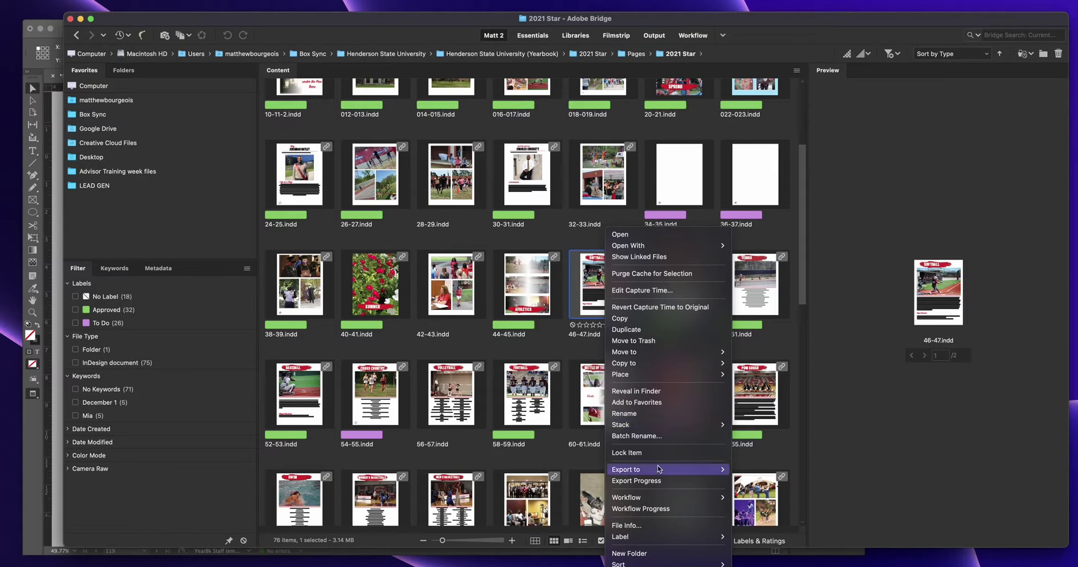
mouse_move(654, 536)
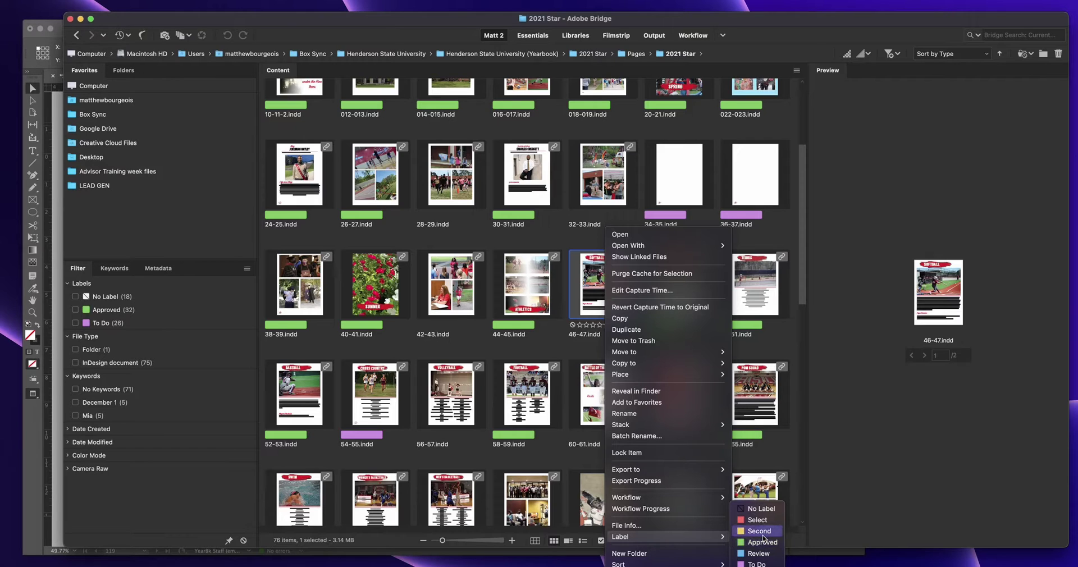
click(549, 342)
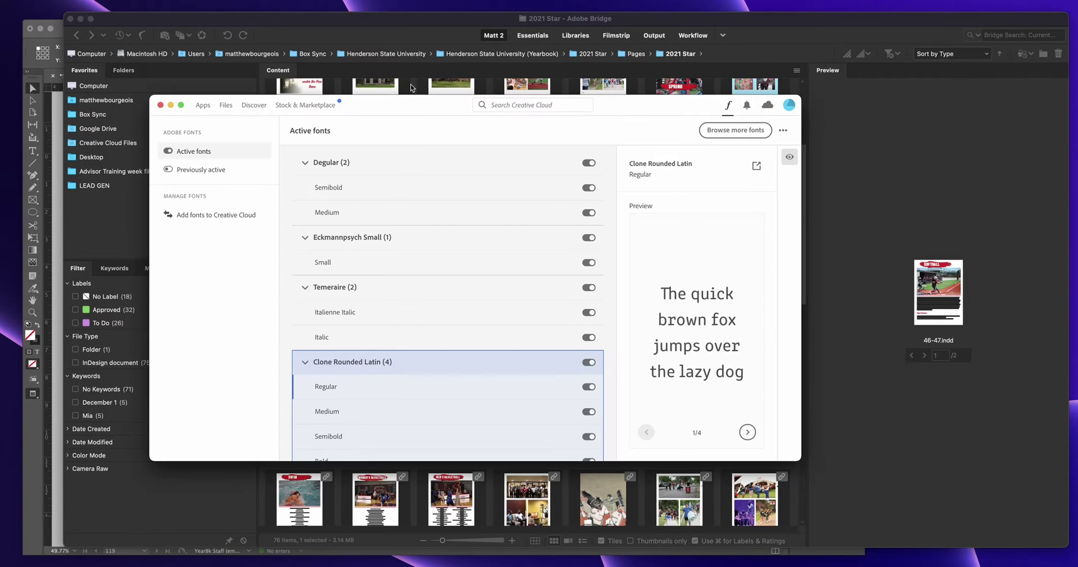
Step: Open the Creative Cloud web Files page from the Creative Cloud app's cloud storage status
click(770, 106)
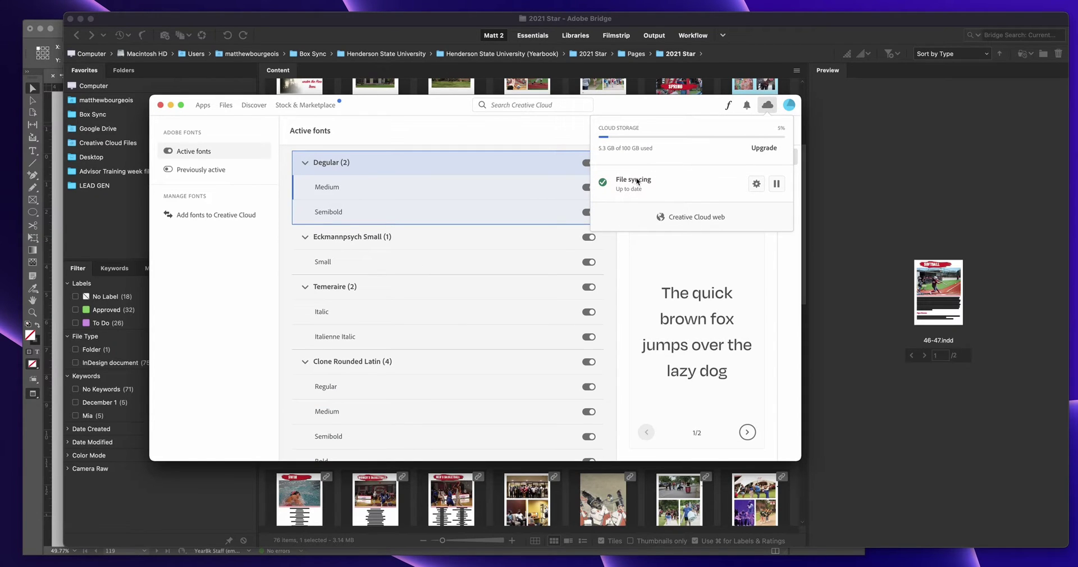
click(689, 219)
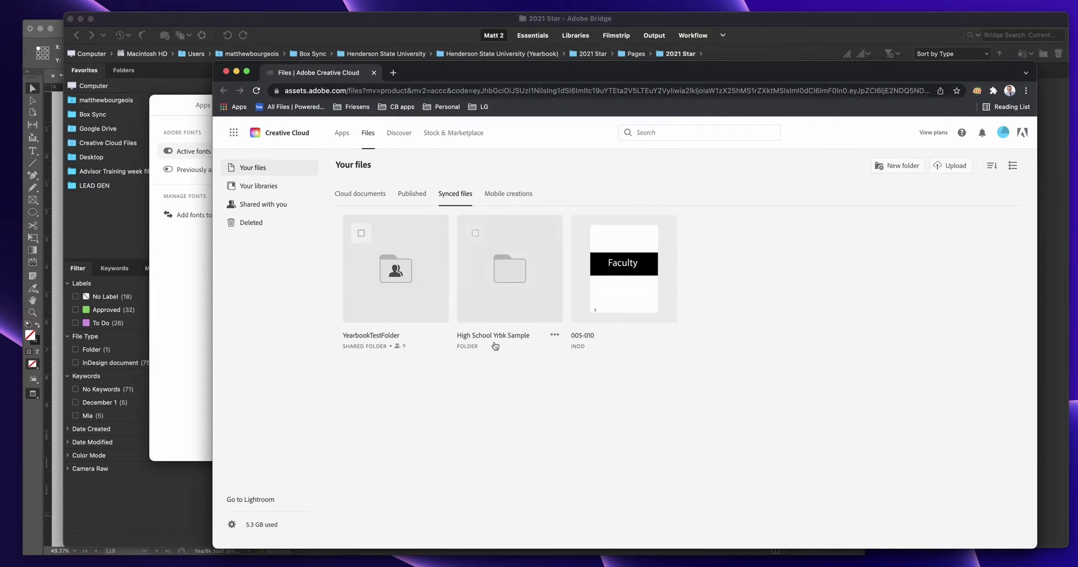
Step: Check the High School Yrbk Sample folder's Share options without changes, then return to Bridge
click(551, 335)
mouse_move(541, 360)
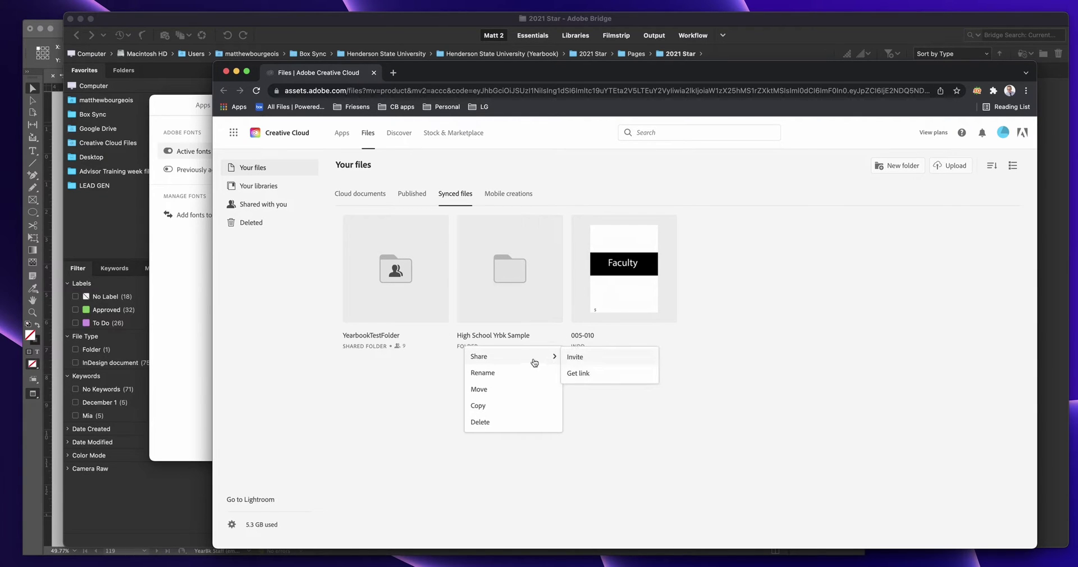
click(628, 468)
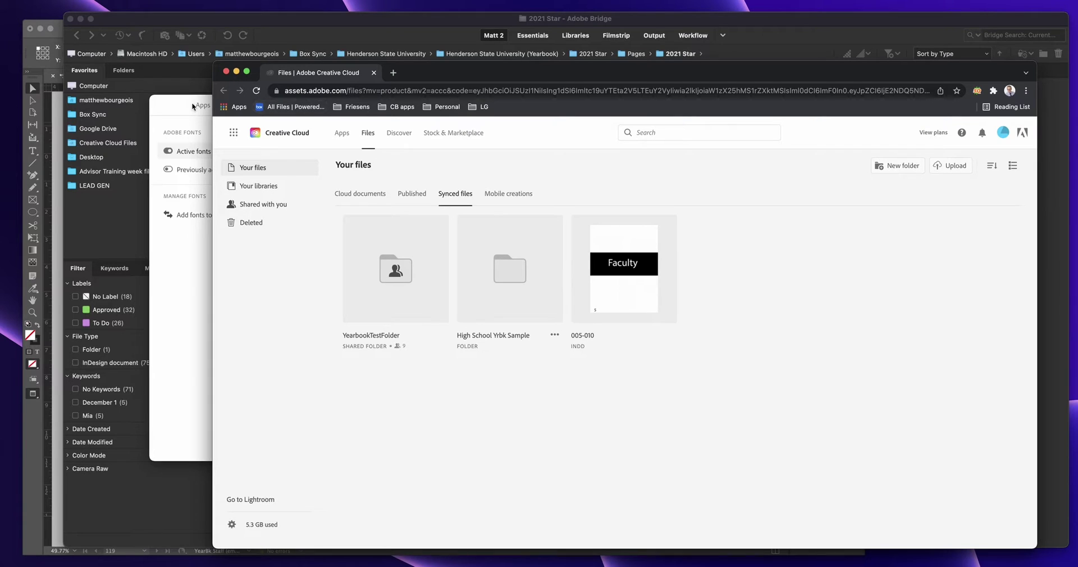
click(1047, 123)
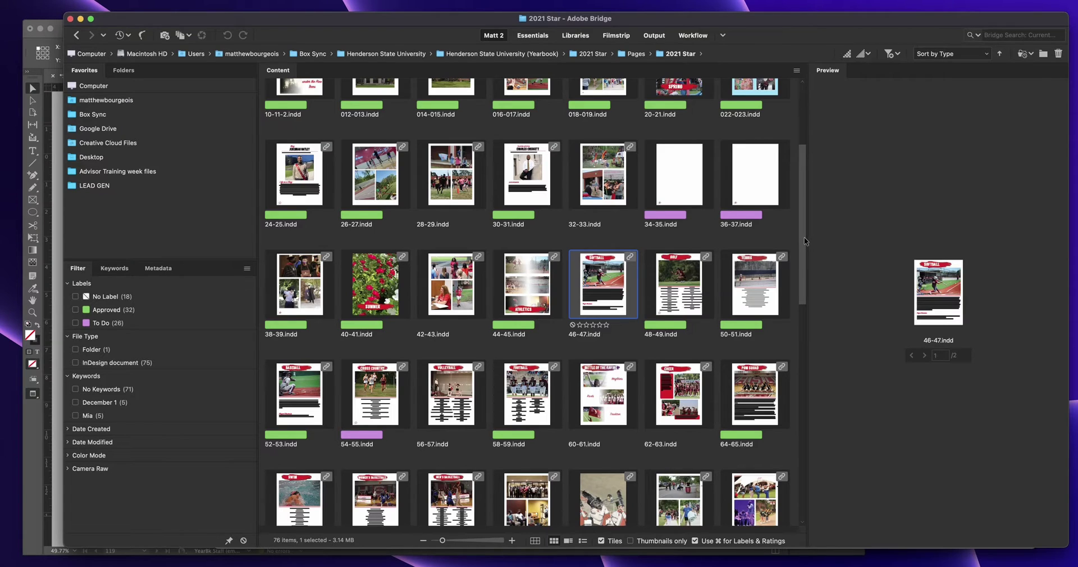
Step: Find the 014-015.indd spread in the Content panel and give it a star rating
drag(804, 237, 793, 358)
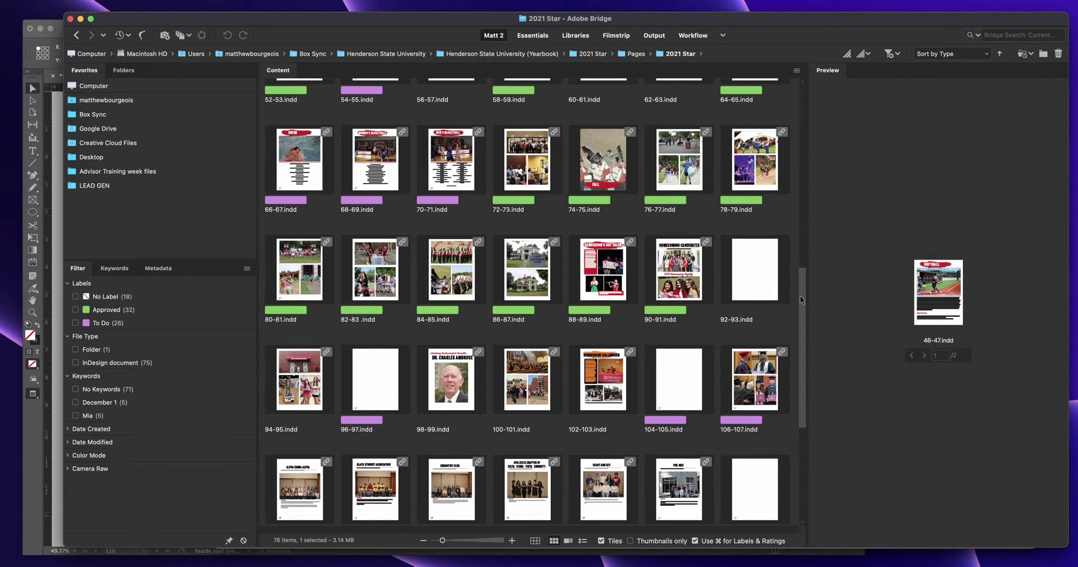
drag(800, 295, 809, 99)
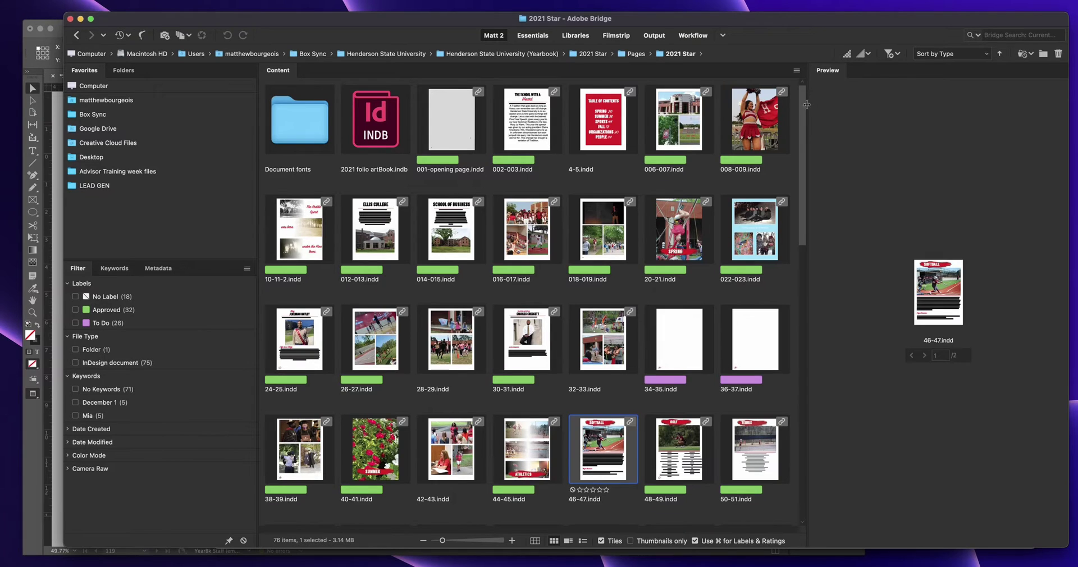
drag(803, 107, 796, 137)
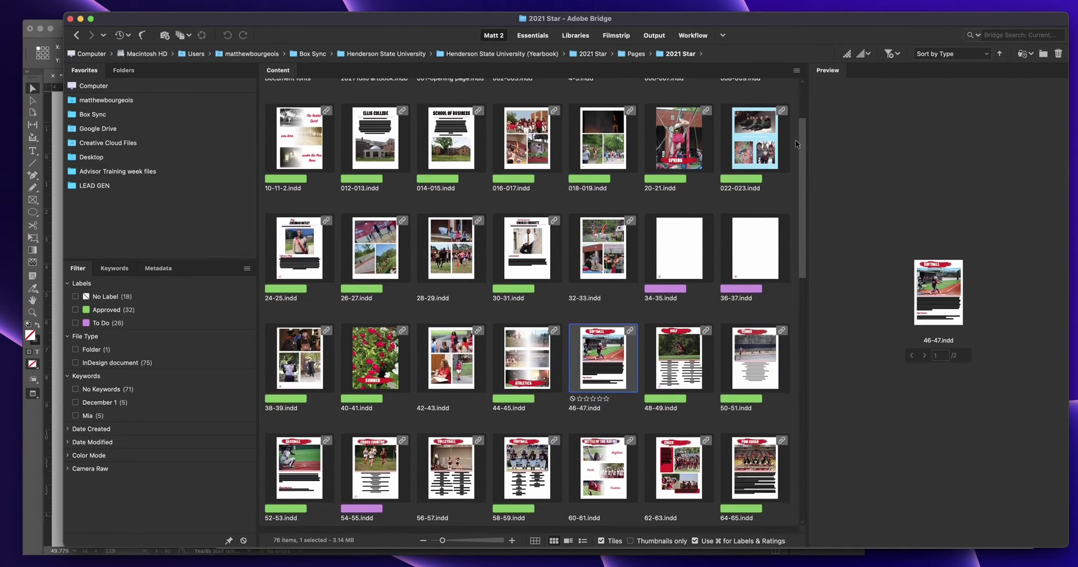
click(449, 145)
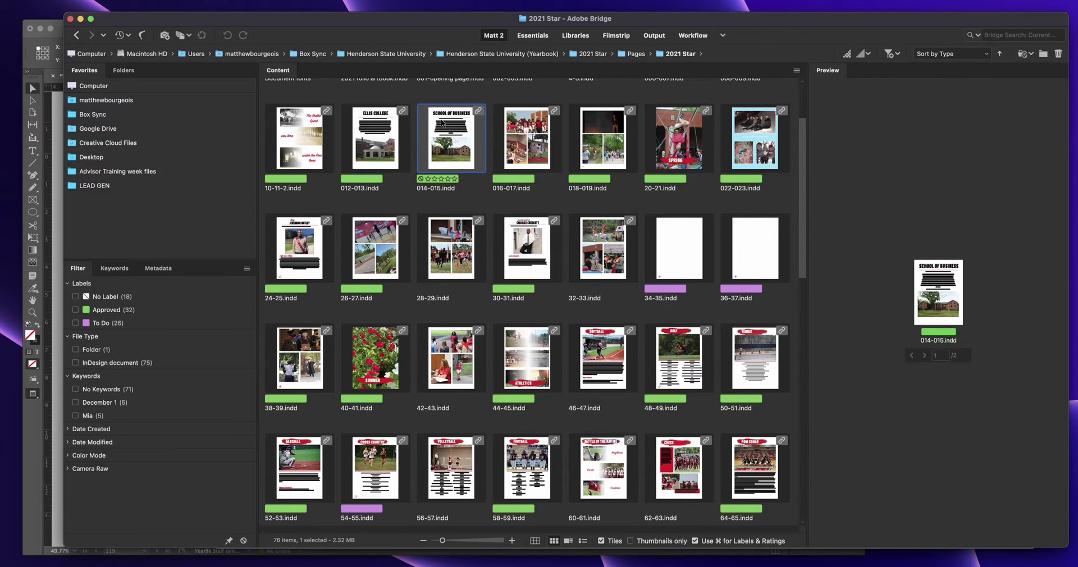
click(438, 179)
click(76, 416)
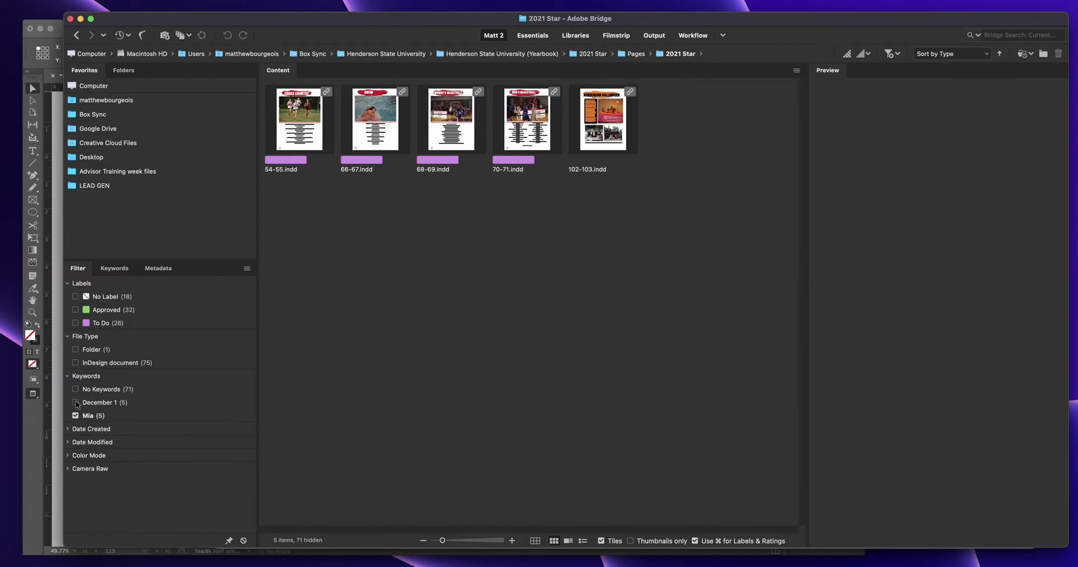
click(76, 403)
click(601, 129)
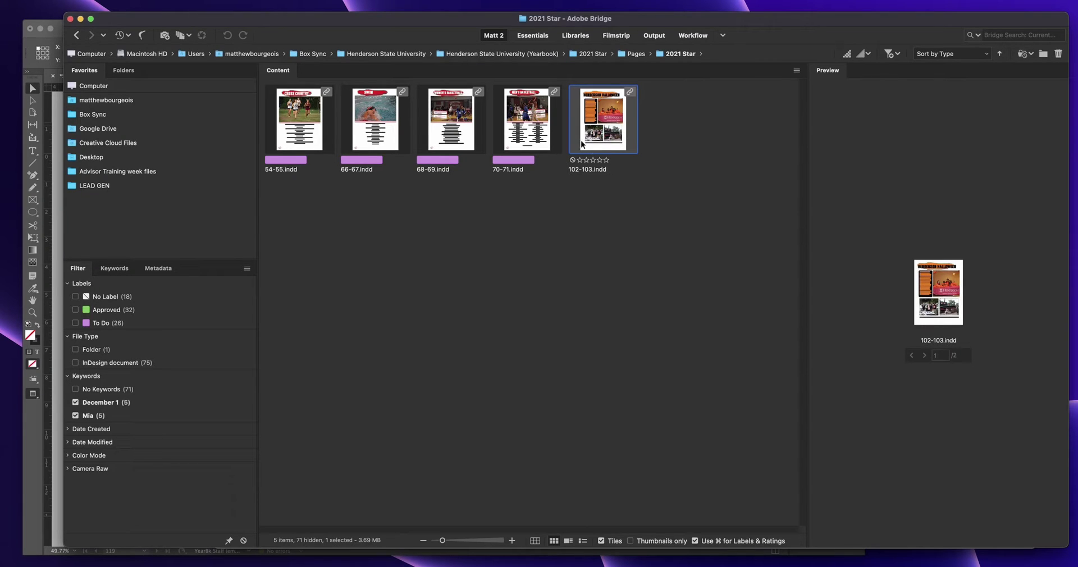
click(604, 222)
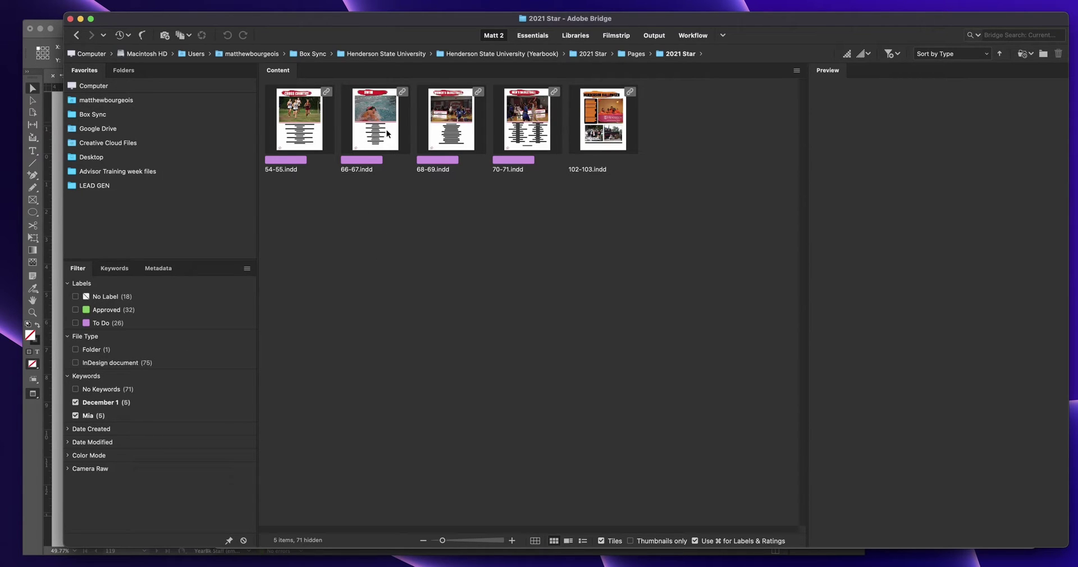
click(75, 403)
click(76, 415)
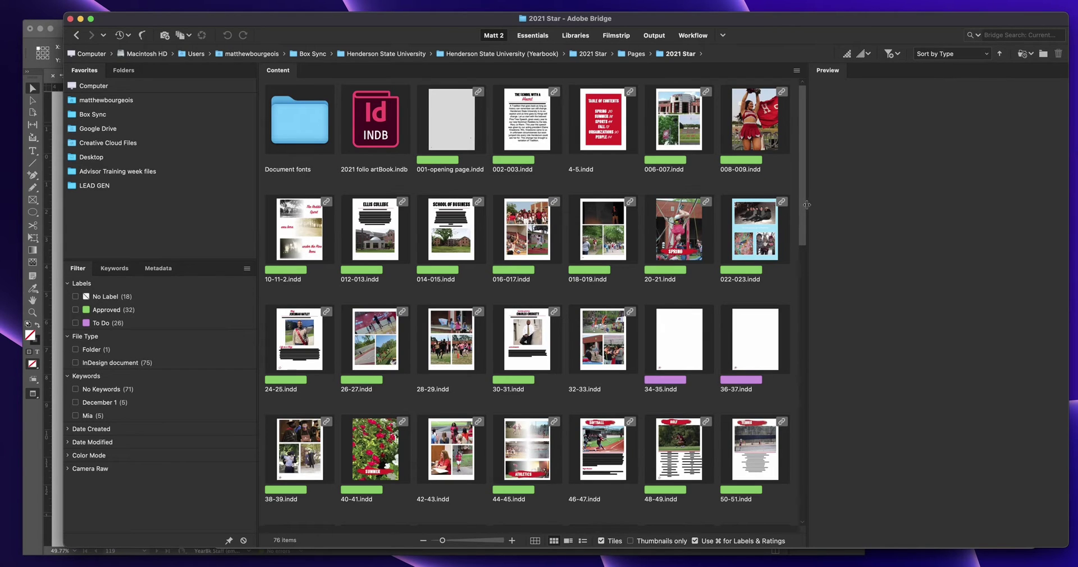
drag(801, 207, 804, 231)
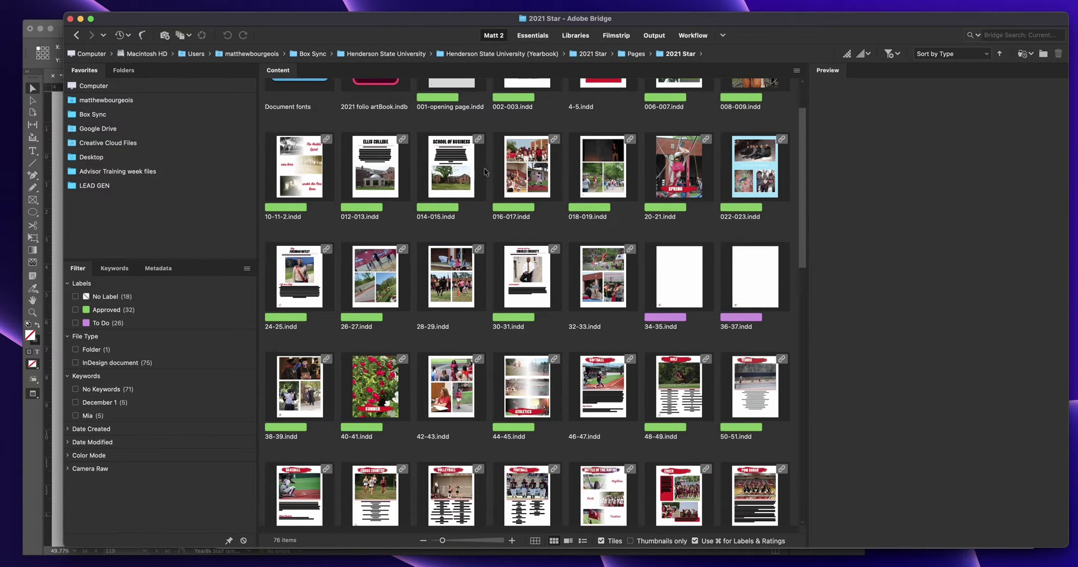
scroll(507, 348, down, 10)
scroll(508, 348, up, 7)
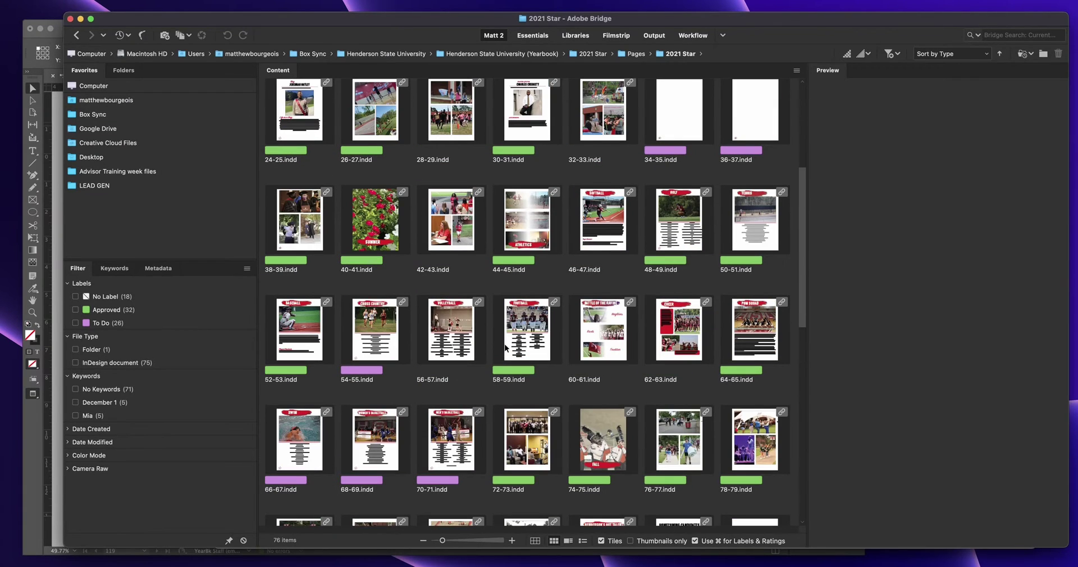
Step: Open 52-53.indd in InDesign, check the catcher photo and body text frames, and show CC Libraries
double_click(307, 330)
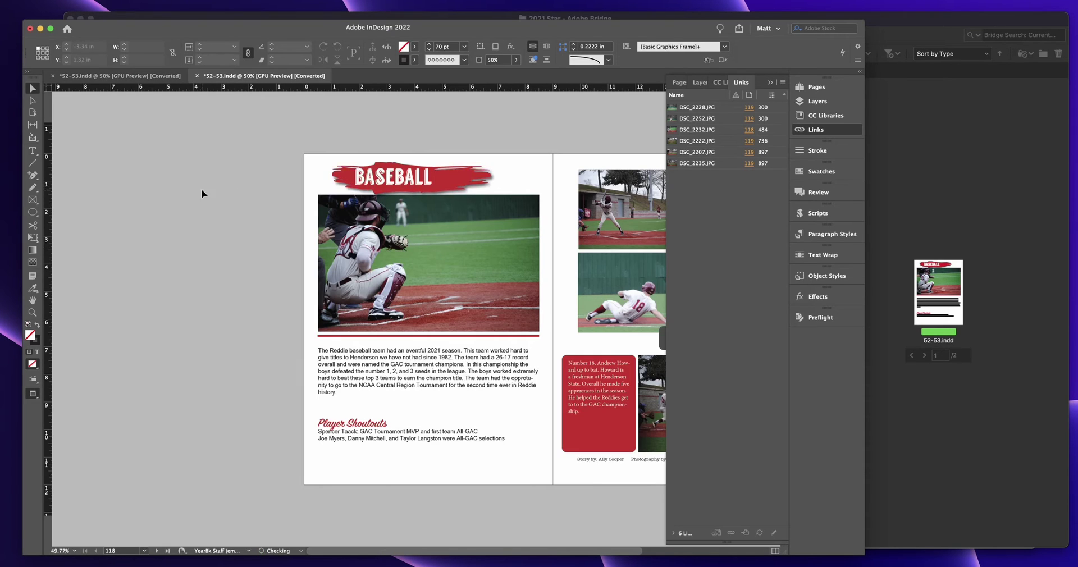
scroll(200, 193, right, 5)
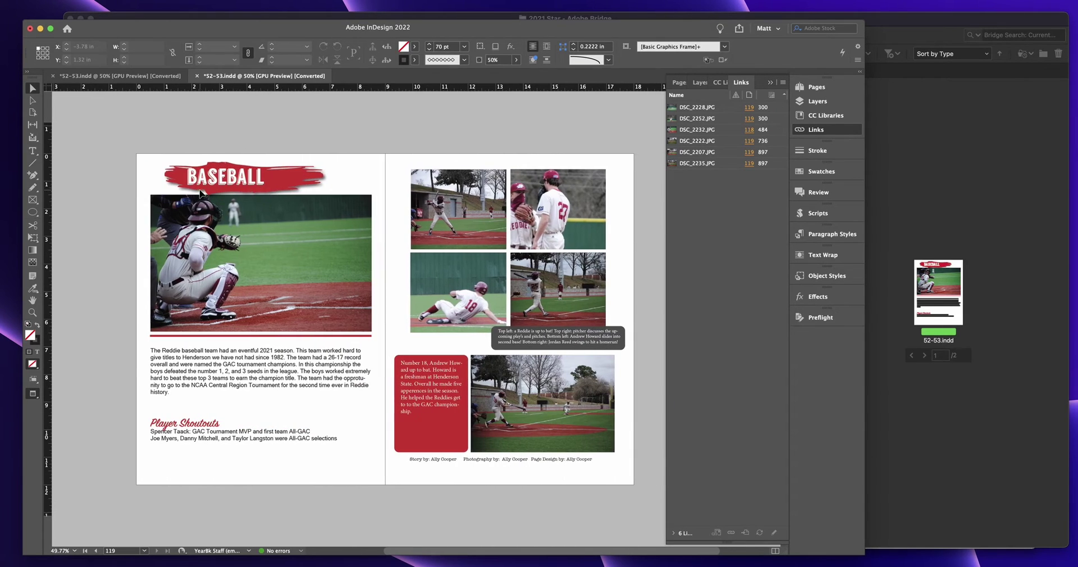
click(278, 213)
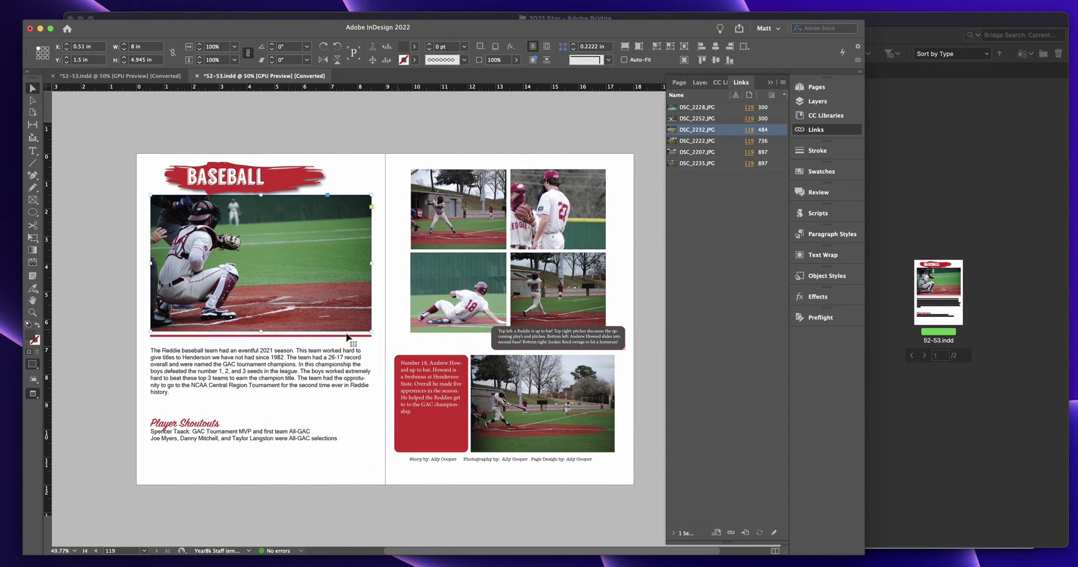
click(316, 368)
key(Return)
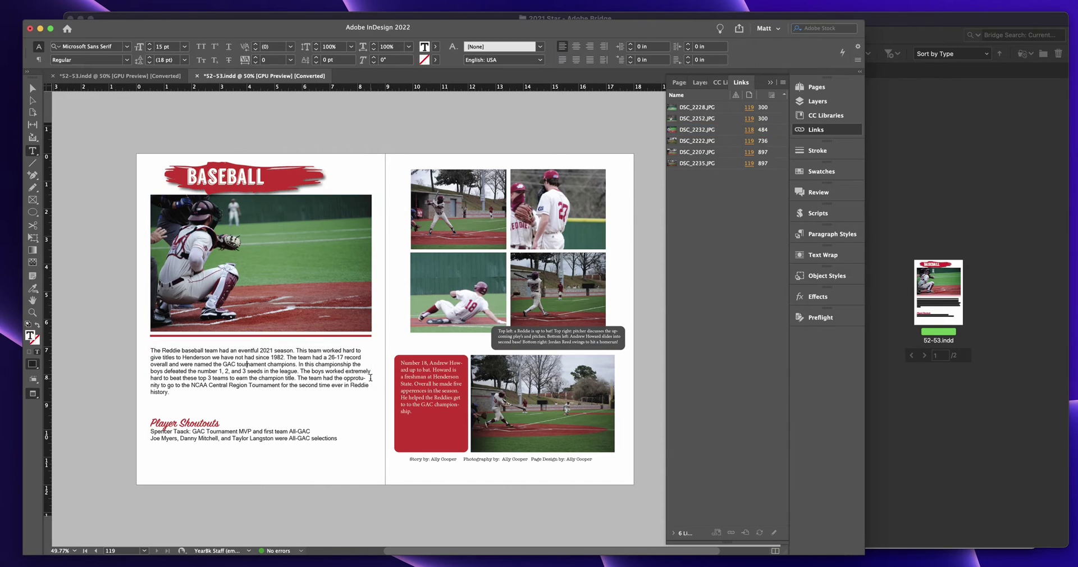
click(32, 88)
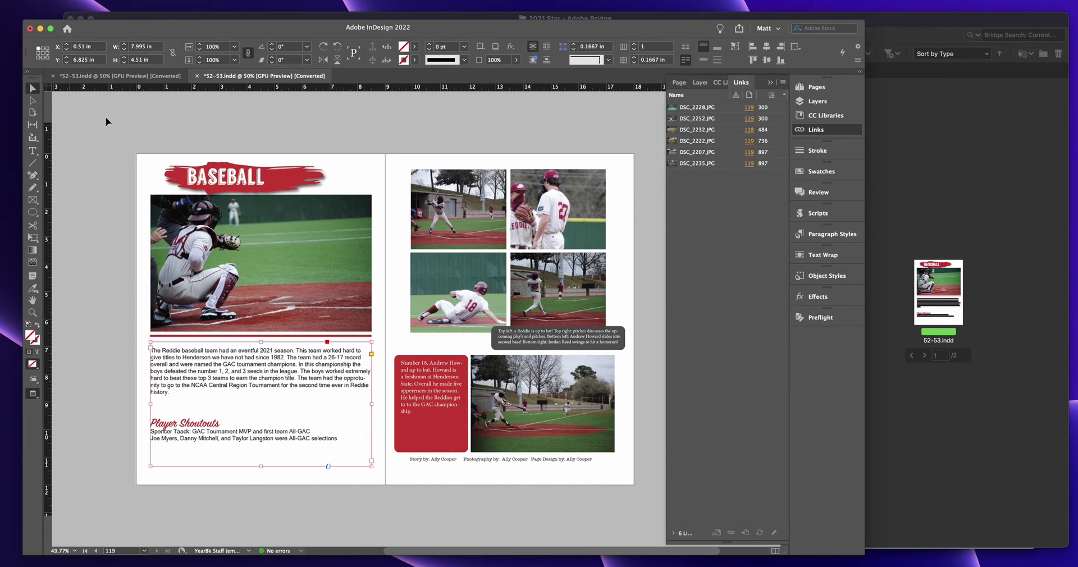
click(262, 130)
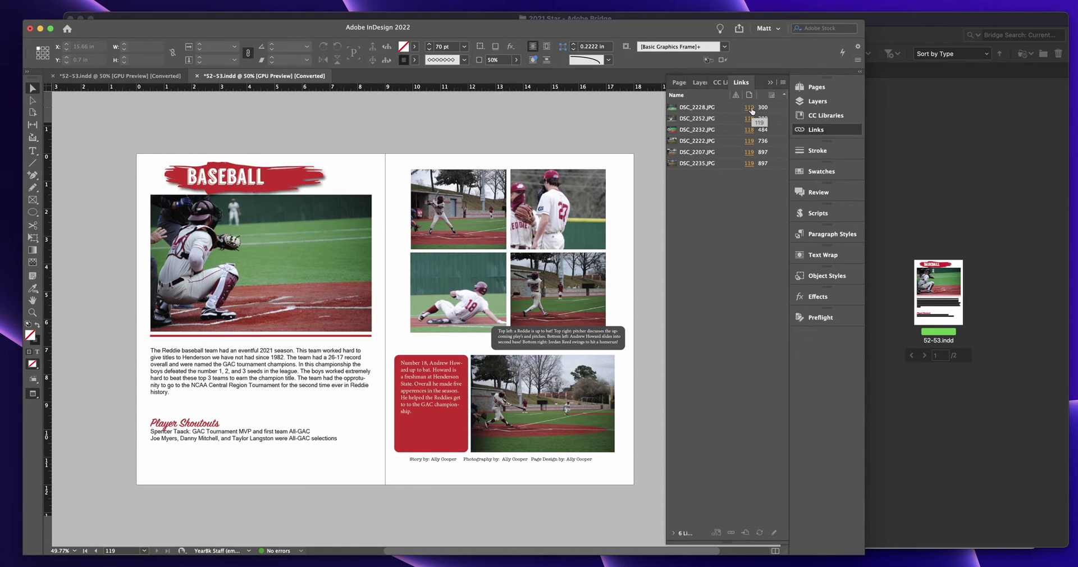
click(830, 117)
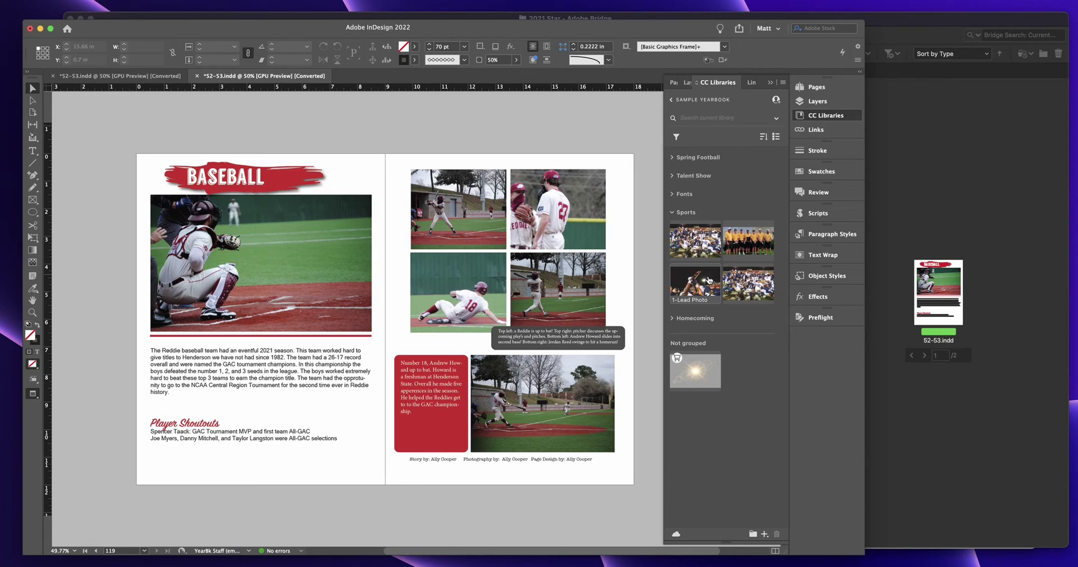
Step: Place the Sports library's 1-Lead Photo beside Player Shoutouts and show the Links panel
mouse_move(697, 285)
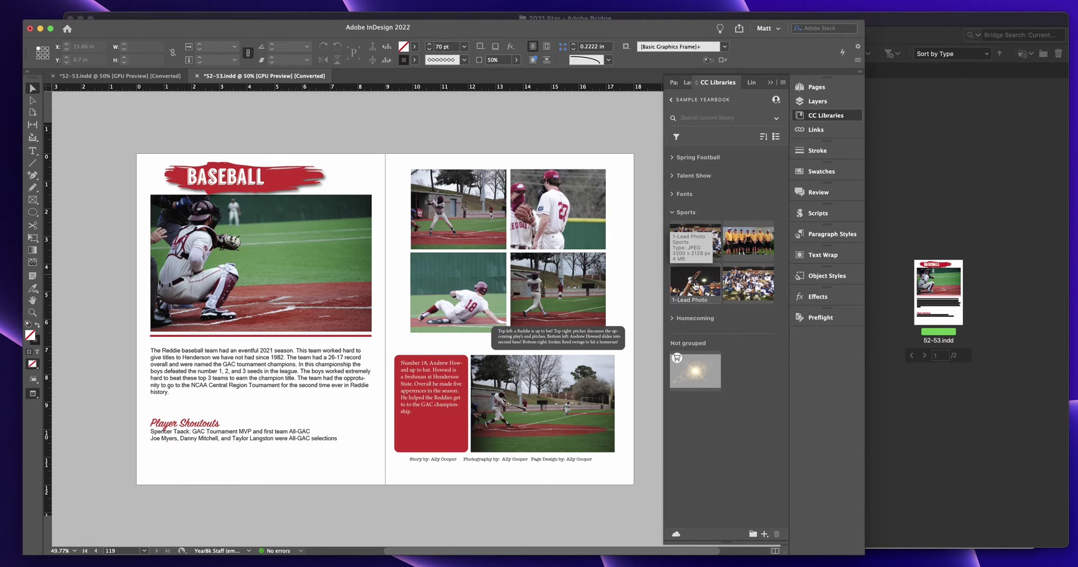
drag(696, 286, 363, 409)
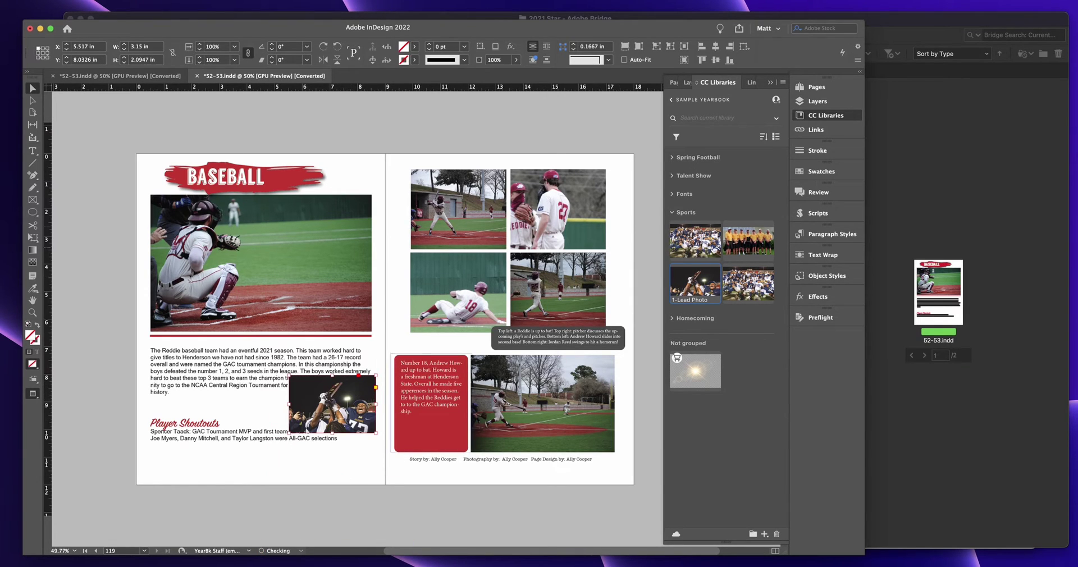
click(816, 129)
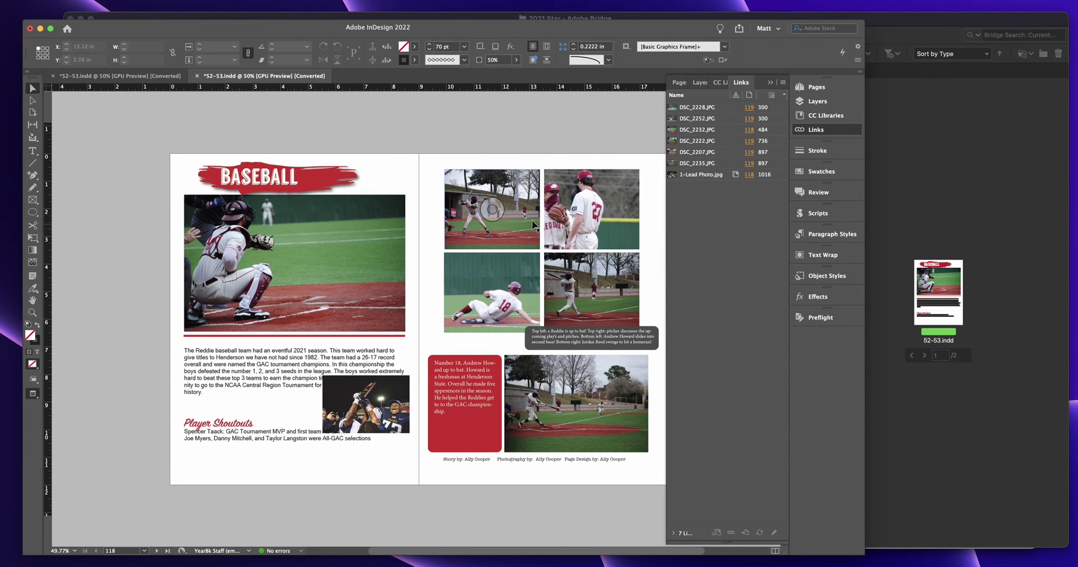
scroll(575, 157, right, 3)
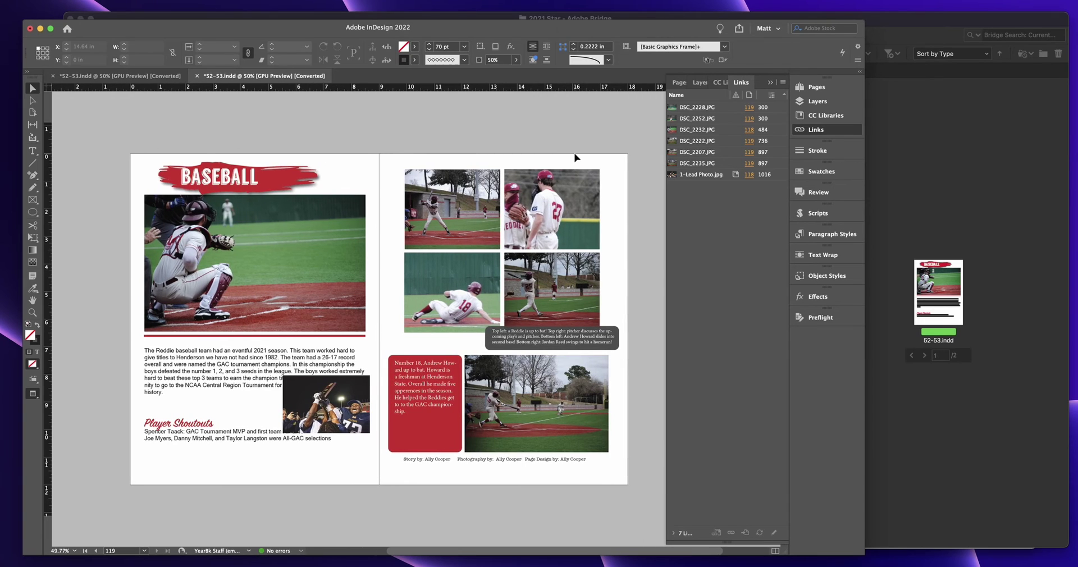